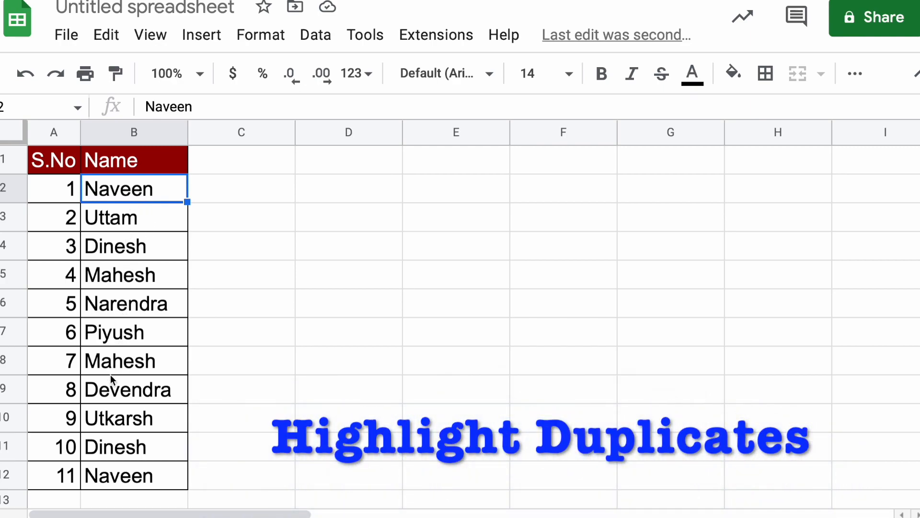
- Examine the Name column for repeated entries, comparing the matching cells and the full B2:B12 range
click(111, 476)
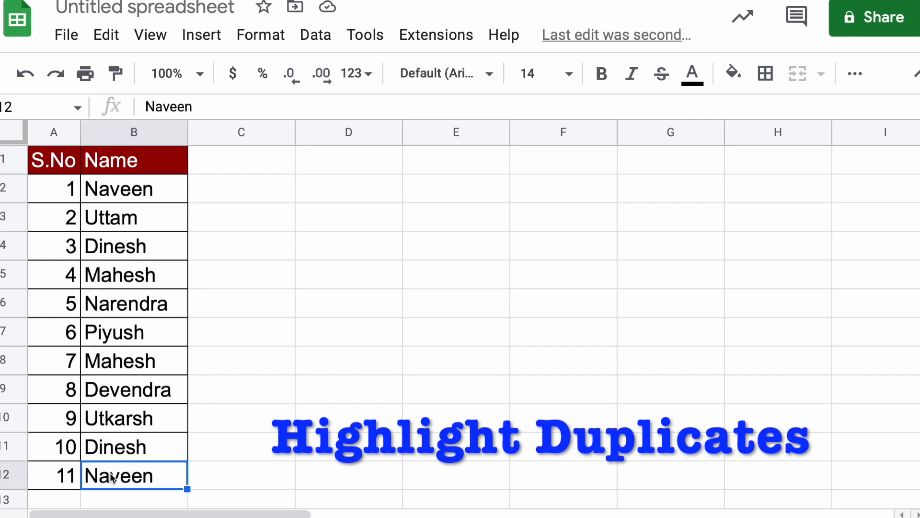
click(138, 245)
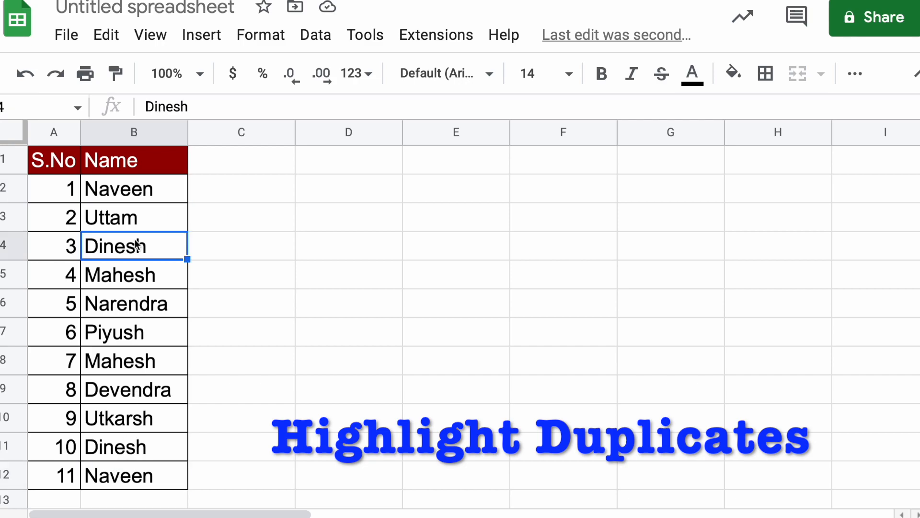
shift+click(138, 441)
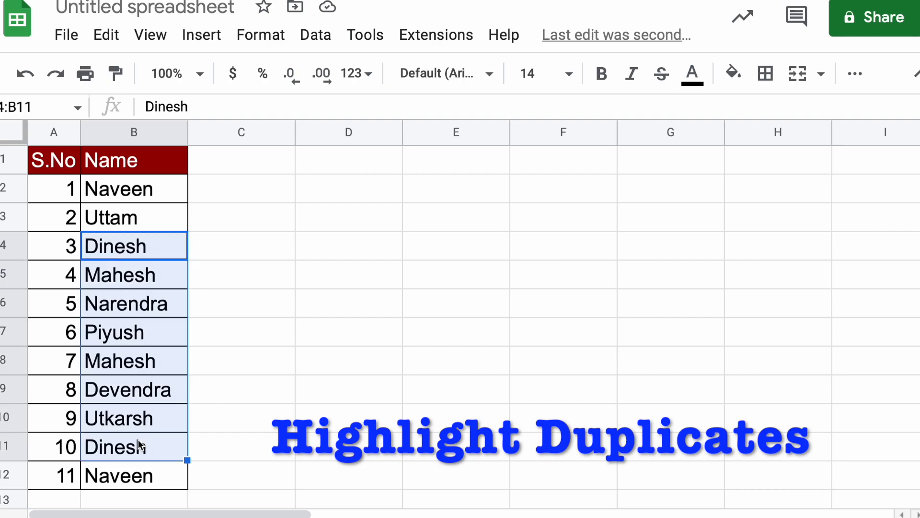
click(140, 194)
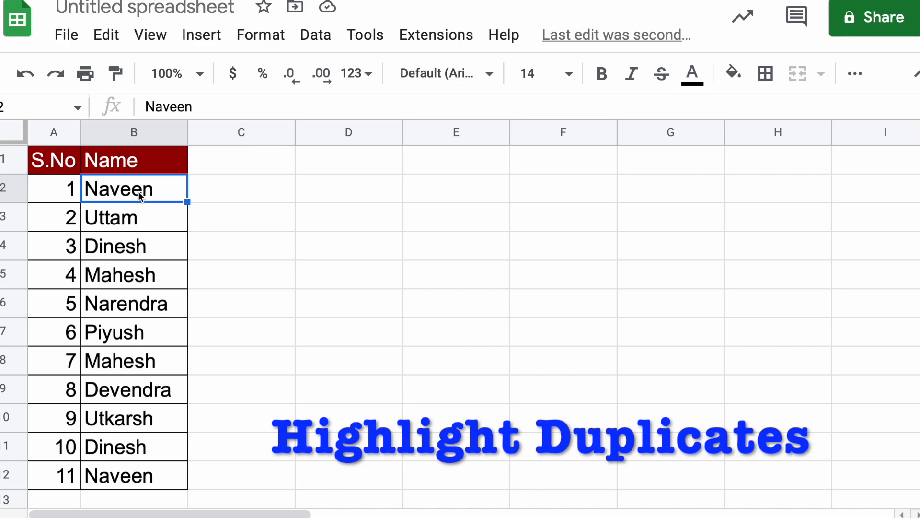
ctrl+click(94, 474)
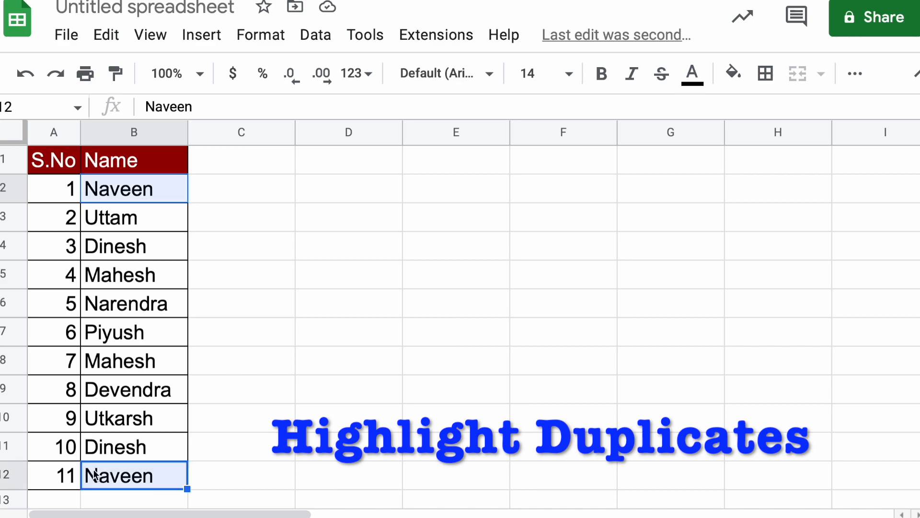
click(130, 248)
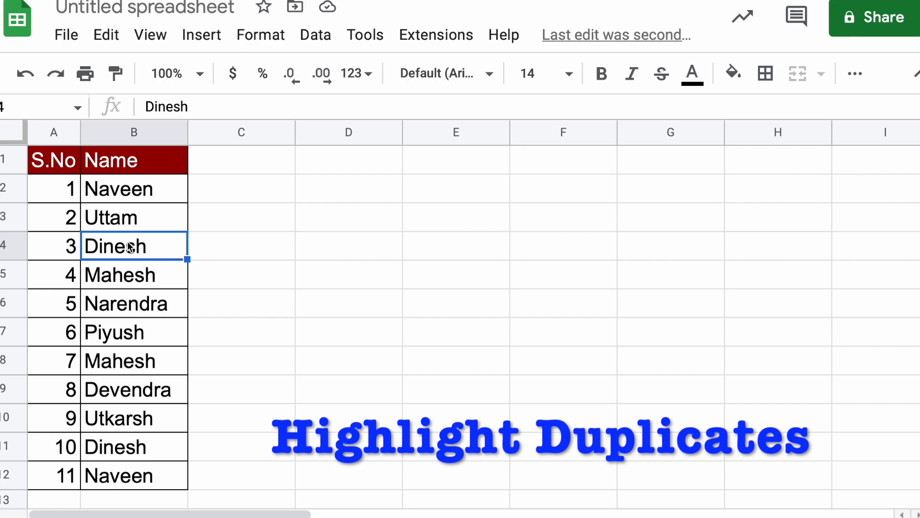
ctrl+click(128, 442)
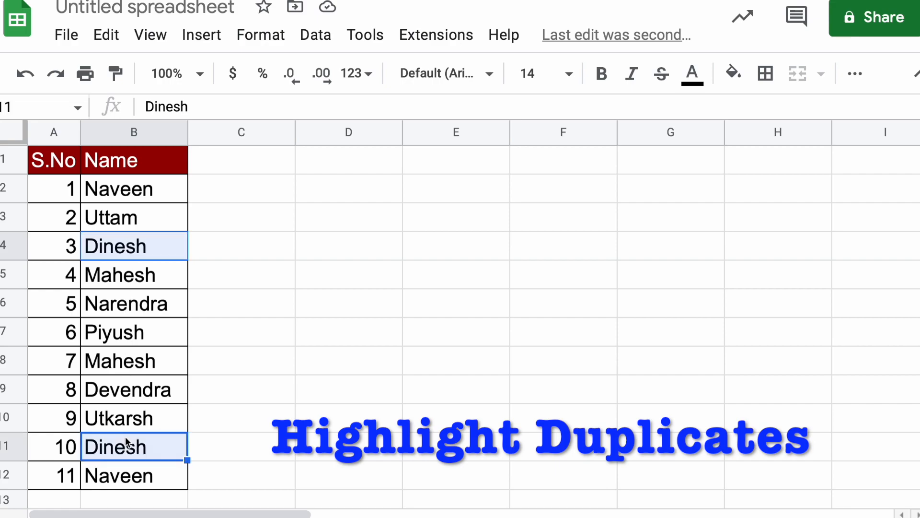
click(152, 276)
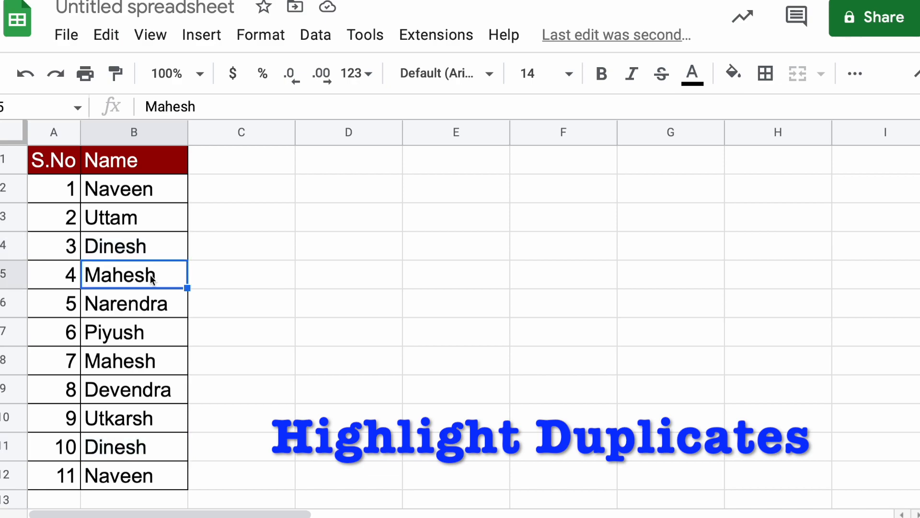
ctrl+click(152, 369)
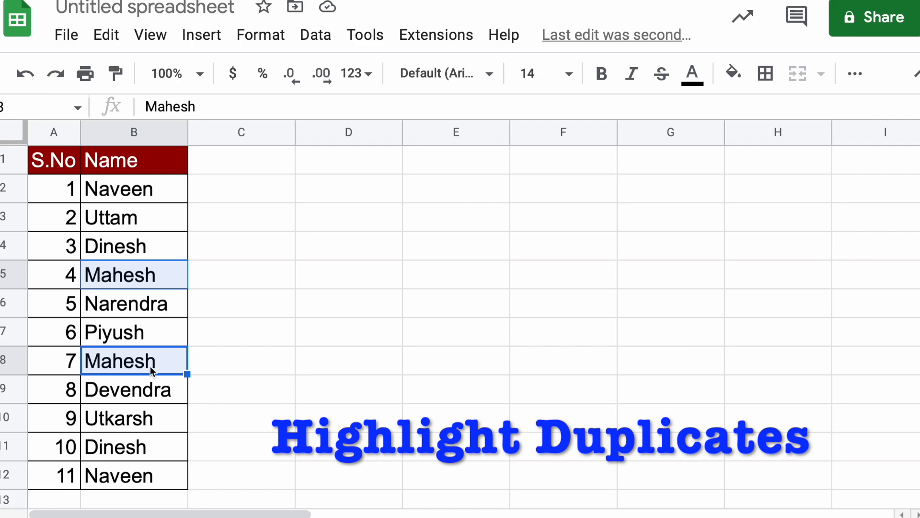
click(145, 197)
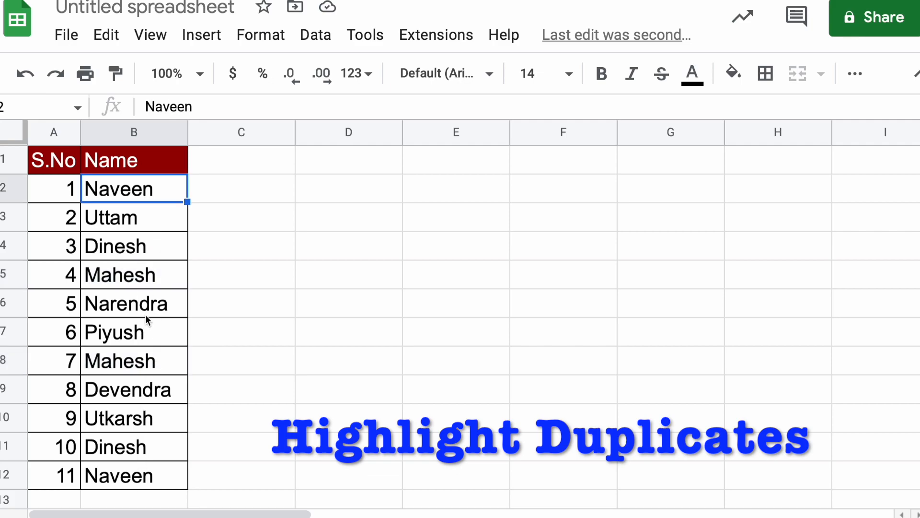
click(132, 224)
click(132, 191)
drag(135, 219, 136, 484)
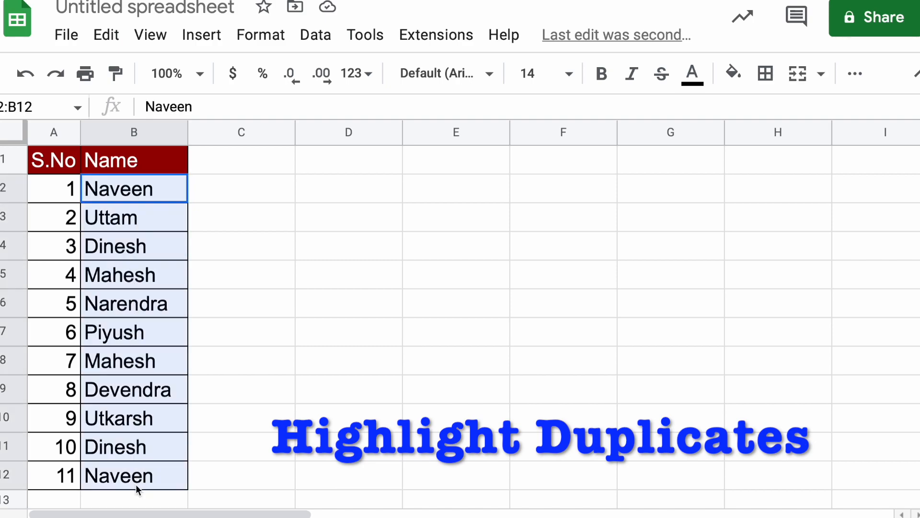
click(223, 225)
click(115, 191)
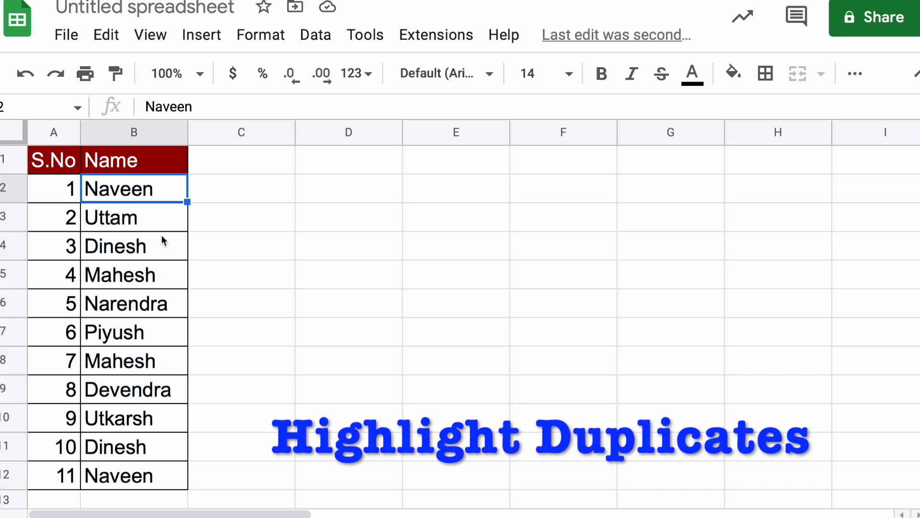
- Start a new single-color conditional formatting rule and apply it to the range B2:B12
click(241, 274)
click(257, 39)
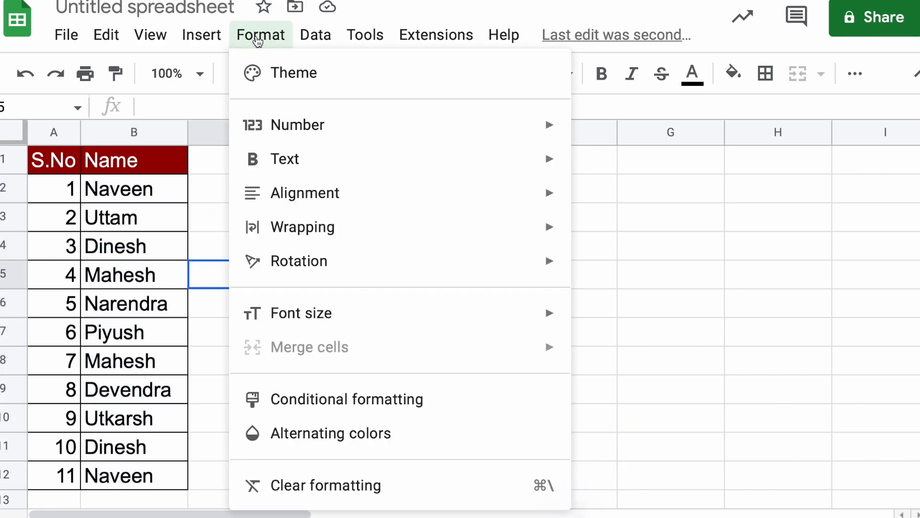
click(268, 400)
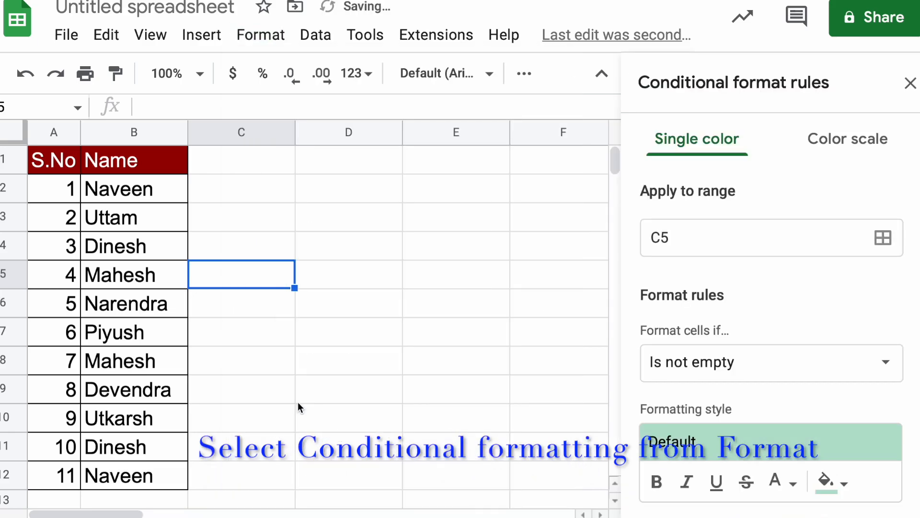
click(883, 237)
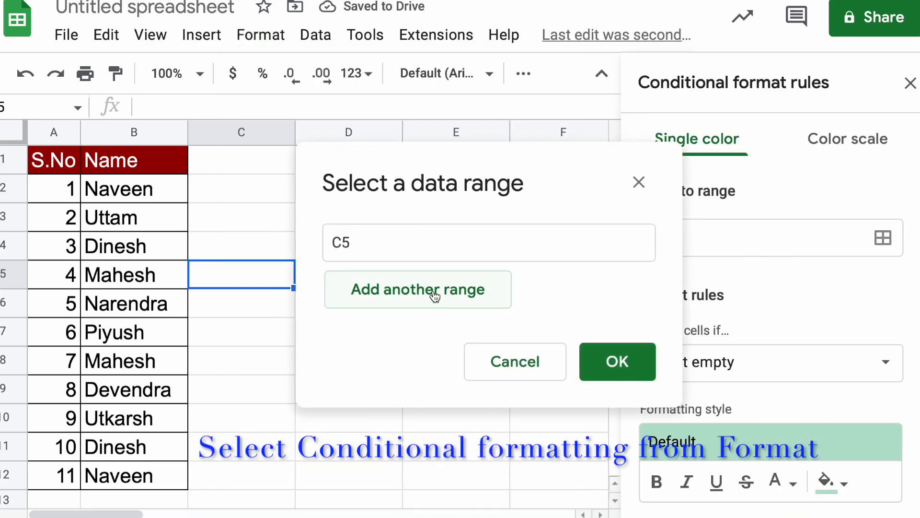
drag(134, 191, 137, 476)
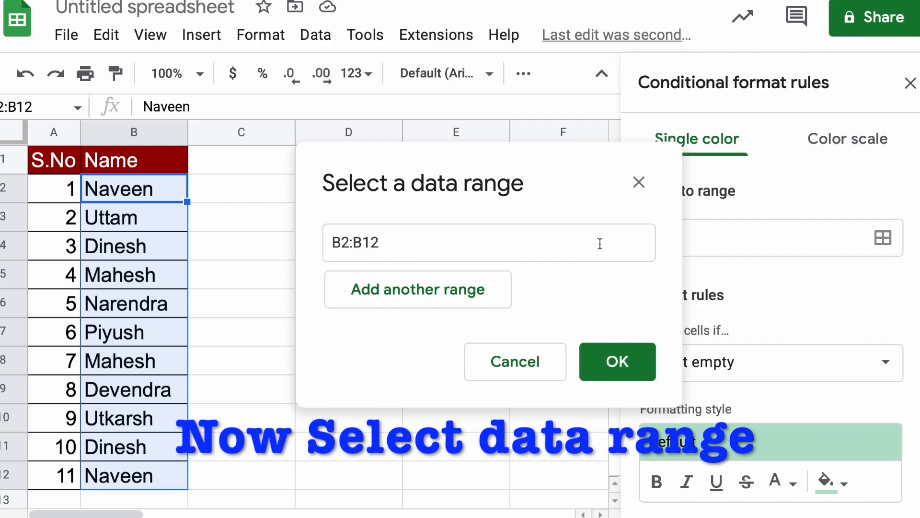
click(629, 360)
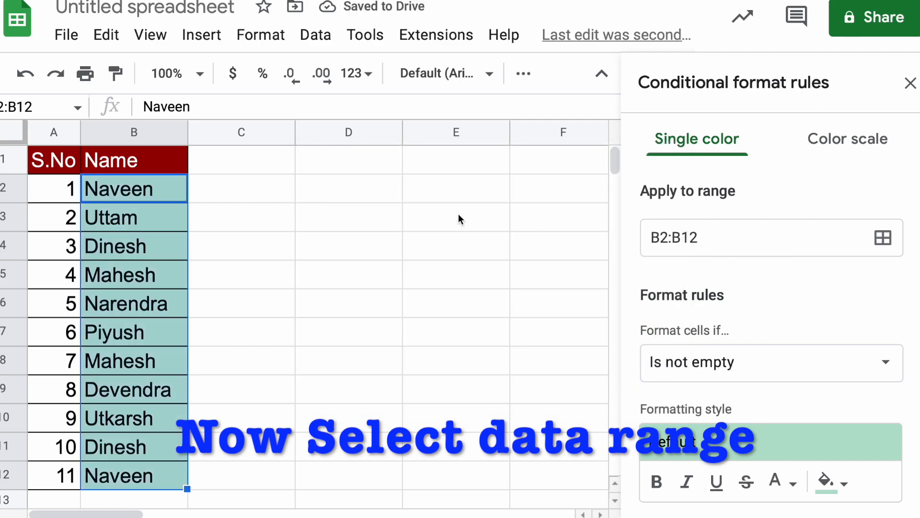
- Set the rule's format condition to "Custom formula is"
click(887, 365)
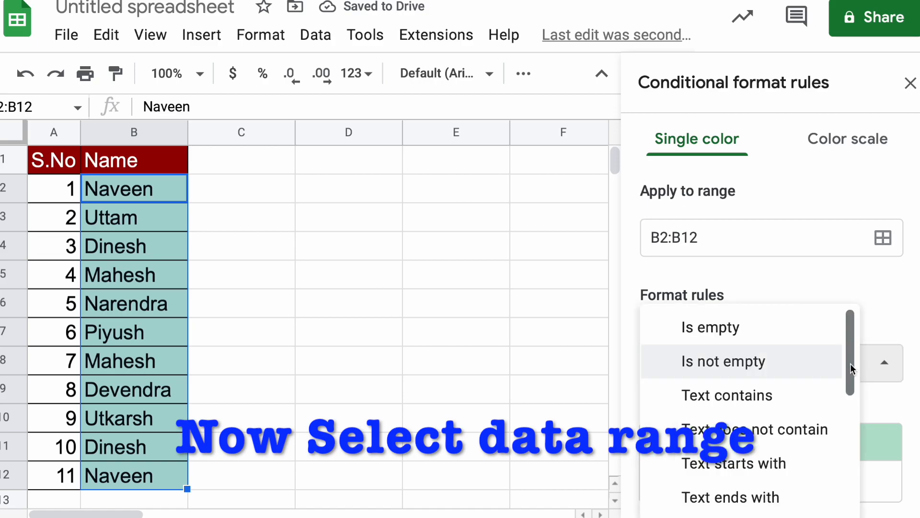
drag(847, 364, 852, 517)
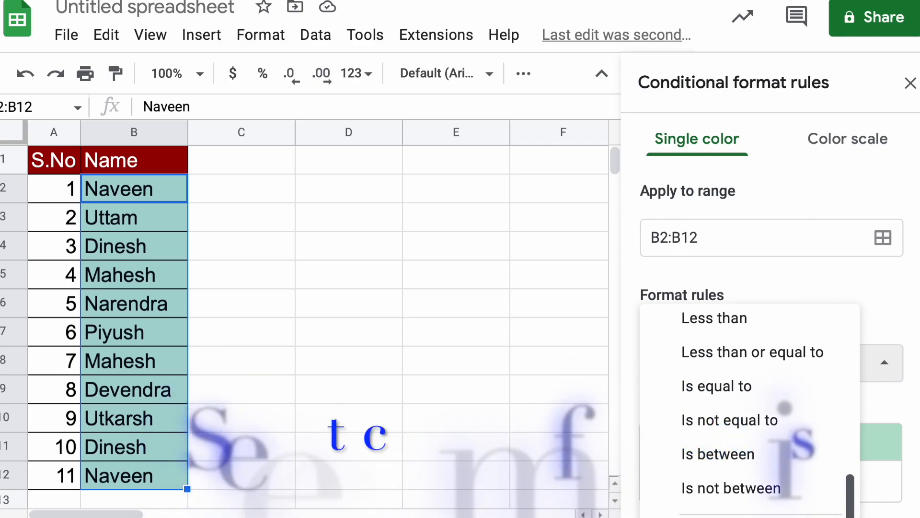
click(885, 440)
scroll(884, 440, down, 2)
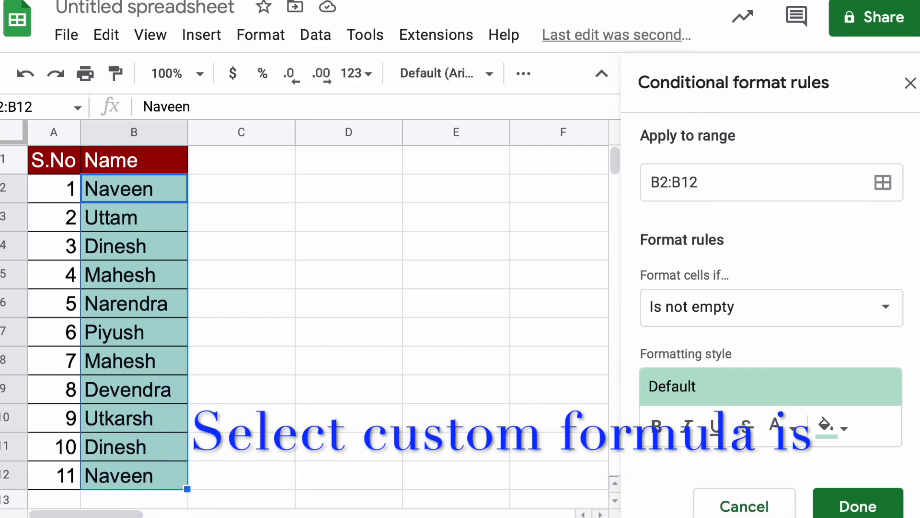
click(882, 269)
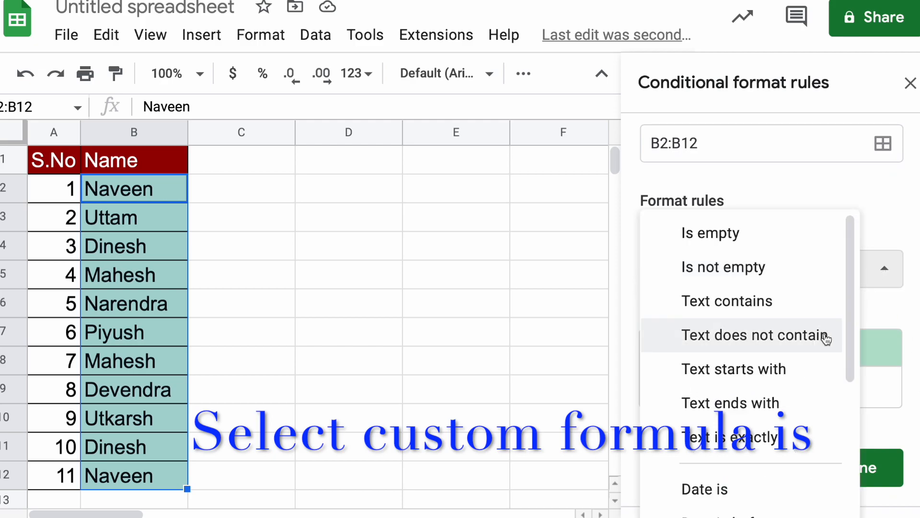
drag(847, 331, 861, 512)
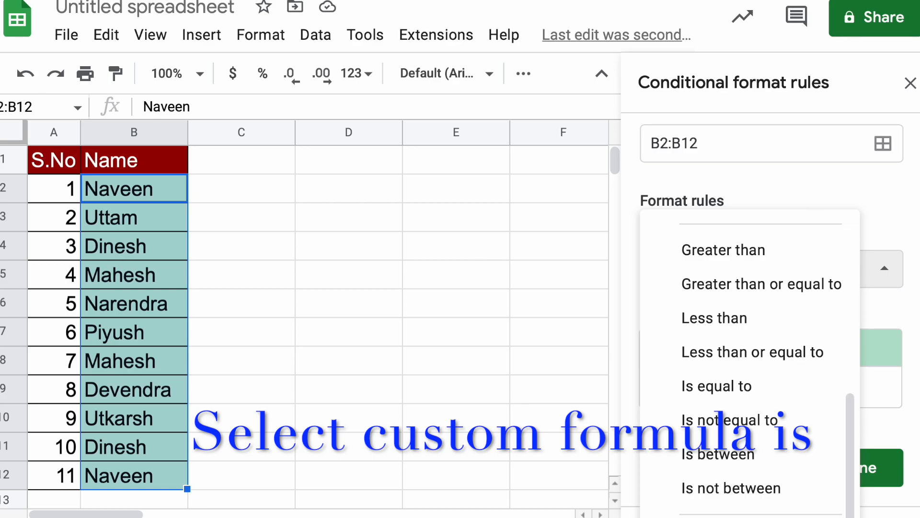
click(719, 516)
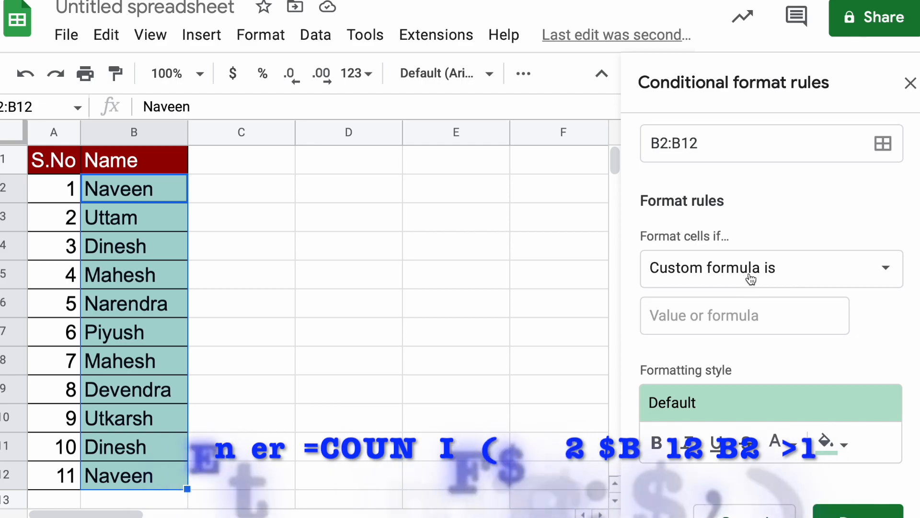
- Enter =COUNTIF($B$2:$B$12,B2)>1 as the rule's custom formula
click(707, 319)
text(=)
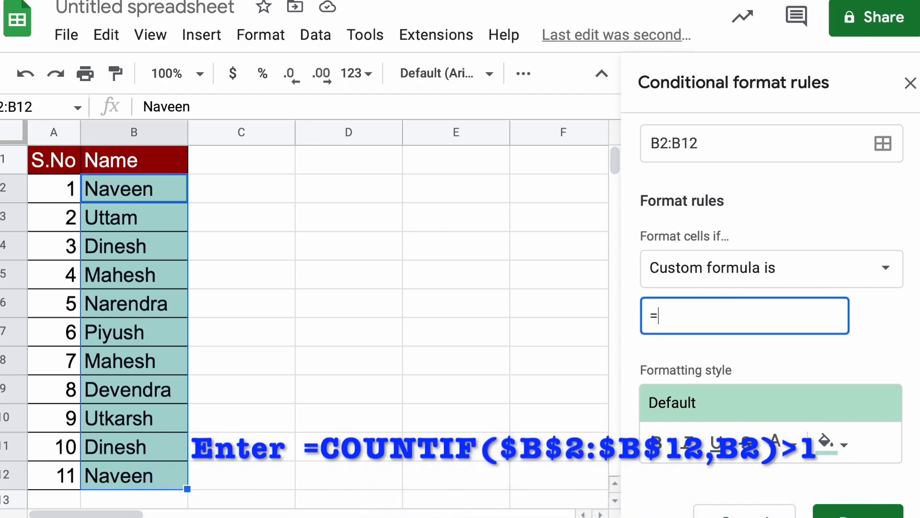
text(COUNT)
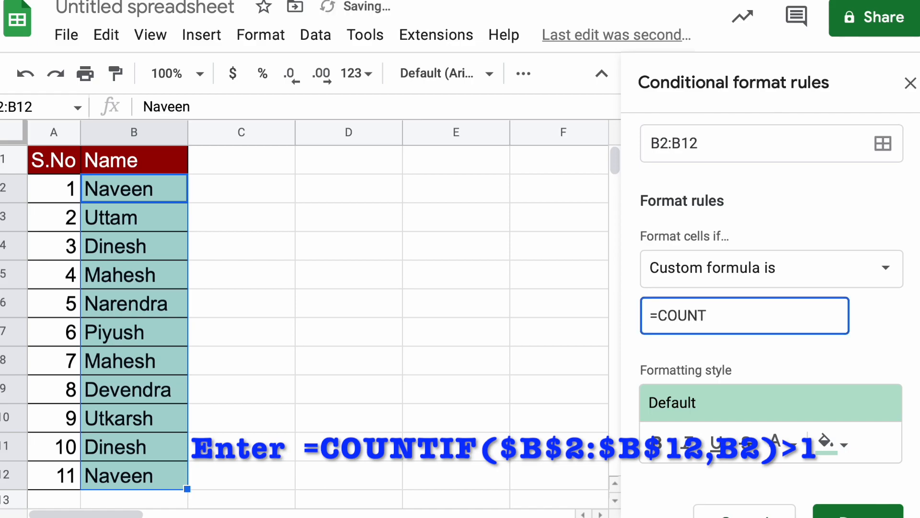
text(IF()
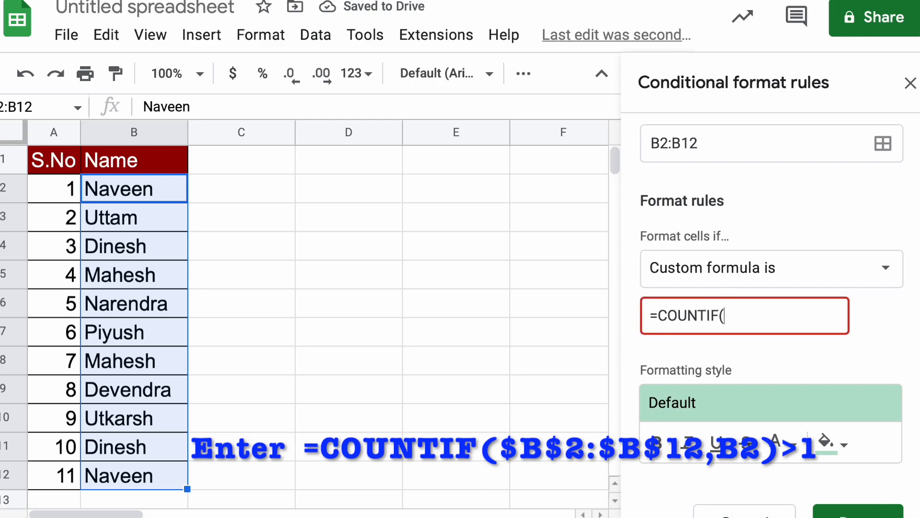
text($)
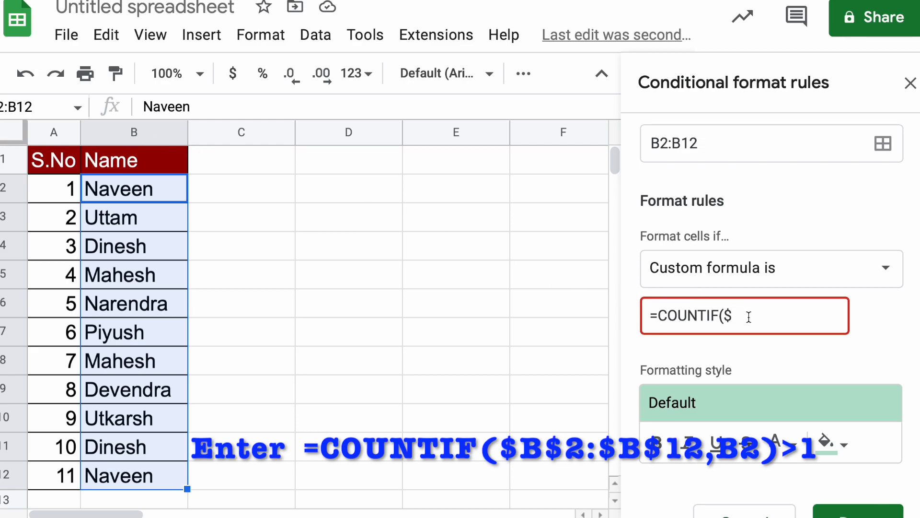
text(B$2)
text(:$B$10)
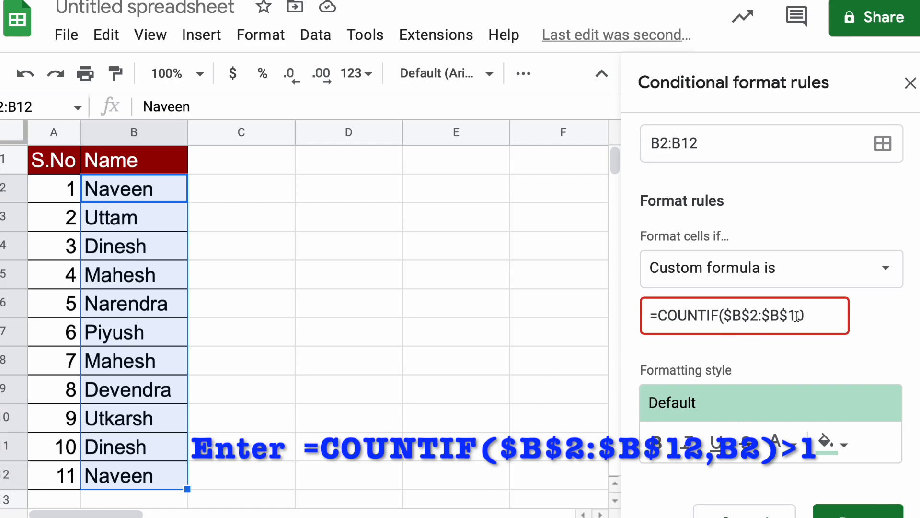
key(BackSpace)
text(2)
text(,B2)
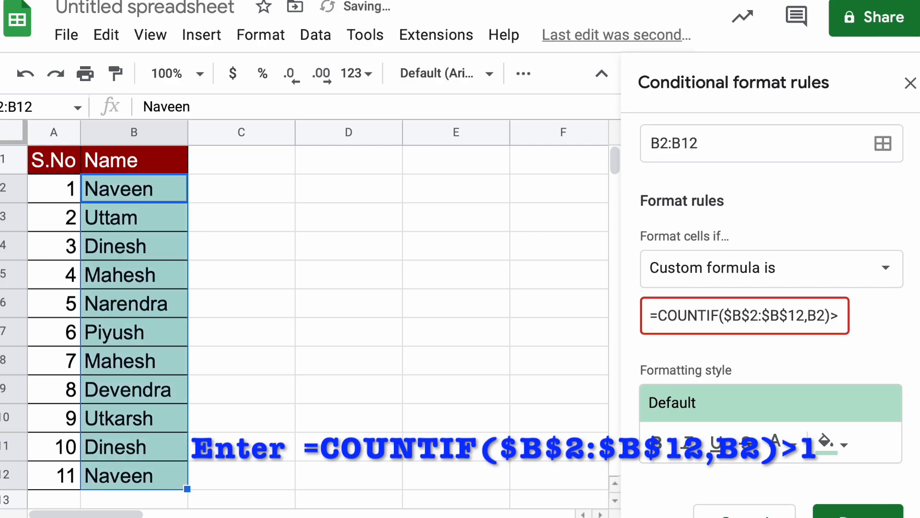
text()>1)
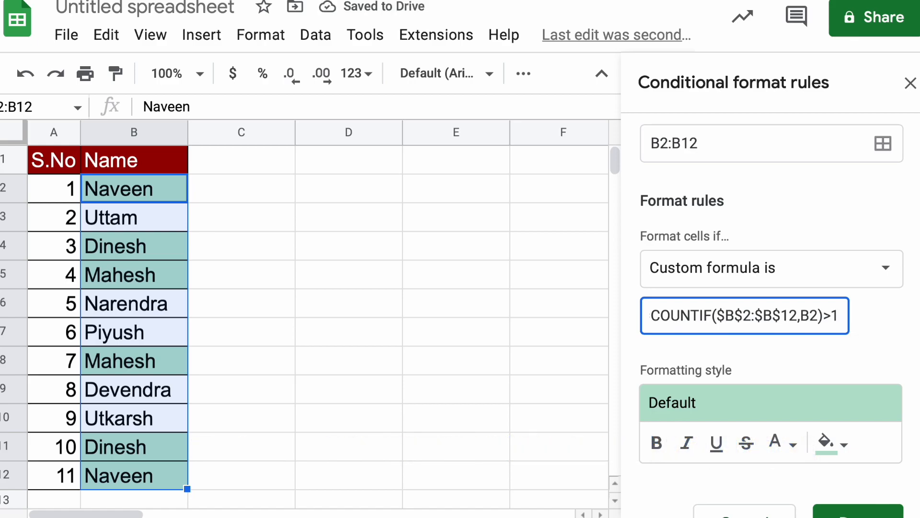
click(766, 353)
- Change the fill color of the rule's formatting style to a medium blue
scroll(767, 352, down, 1)
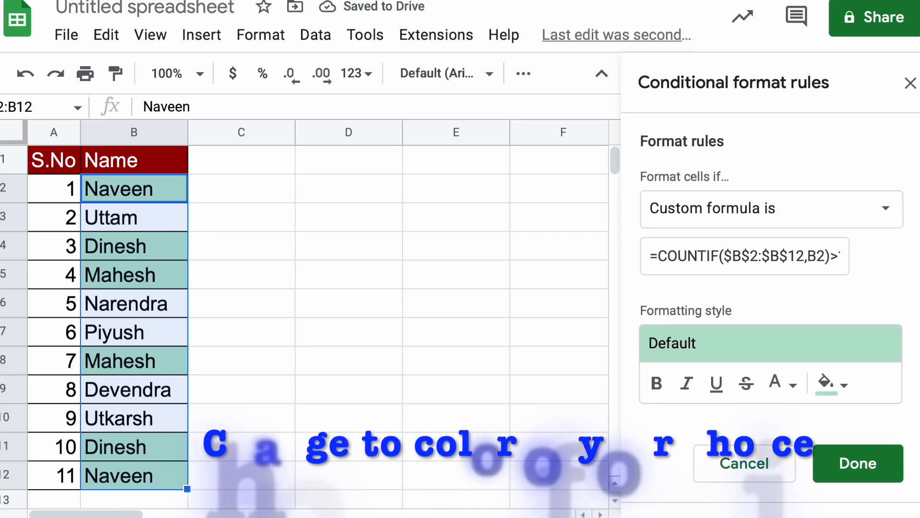
scroll(767, 353, up, 2)
scroll(770, 336, up, 1)
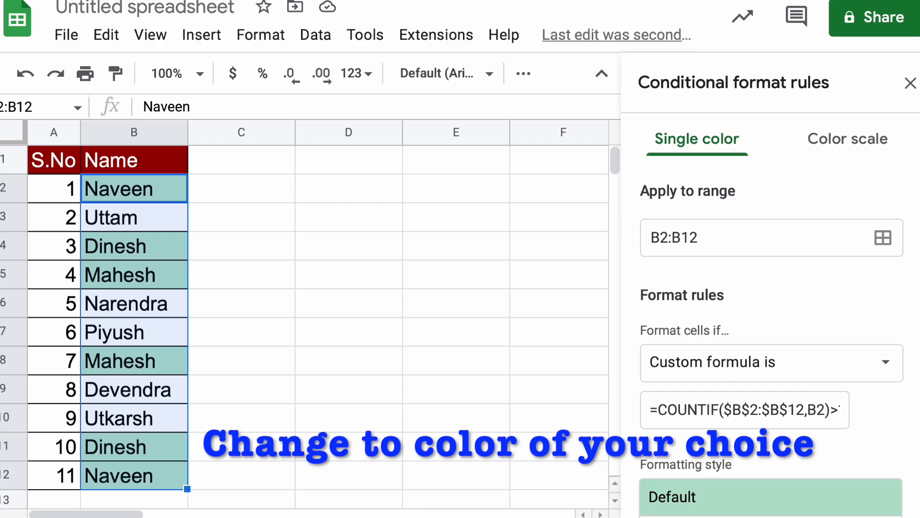
scroll(771, 335, down, 3)
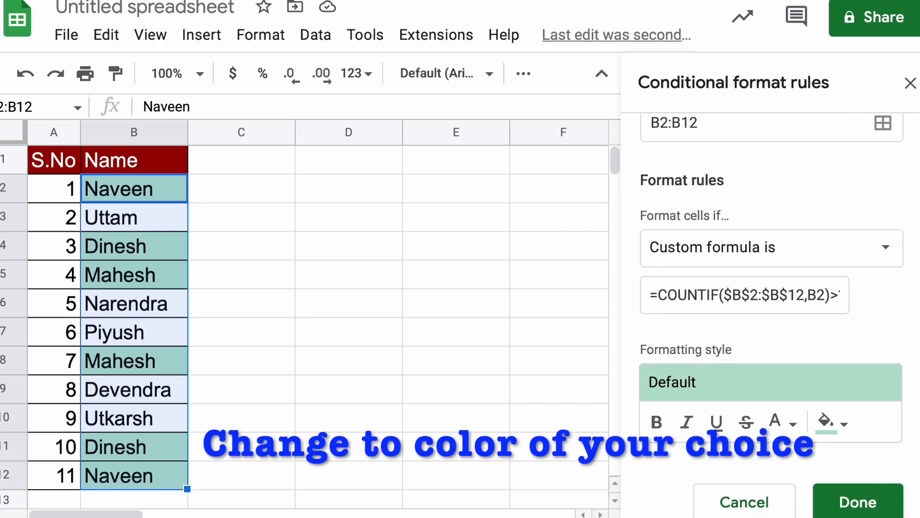
click(845, 421)
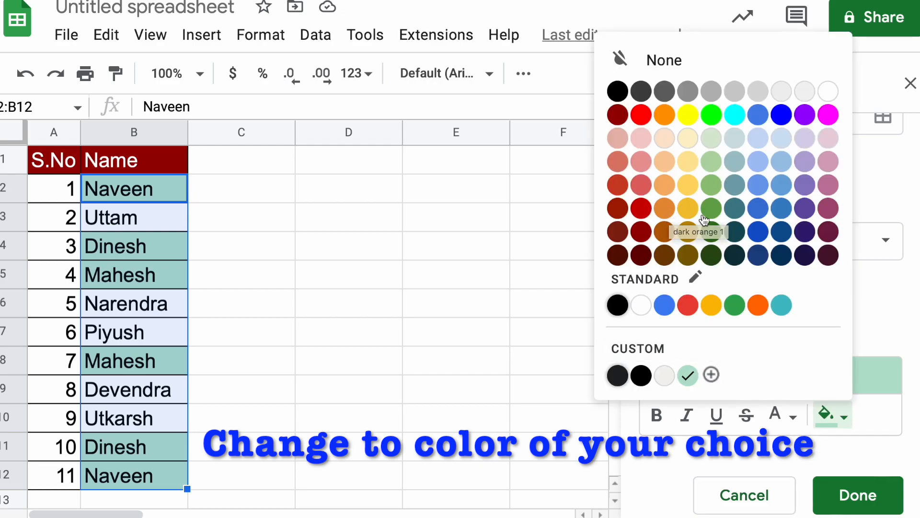
click(780, 188)
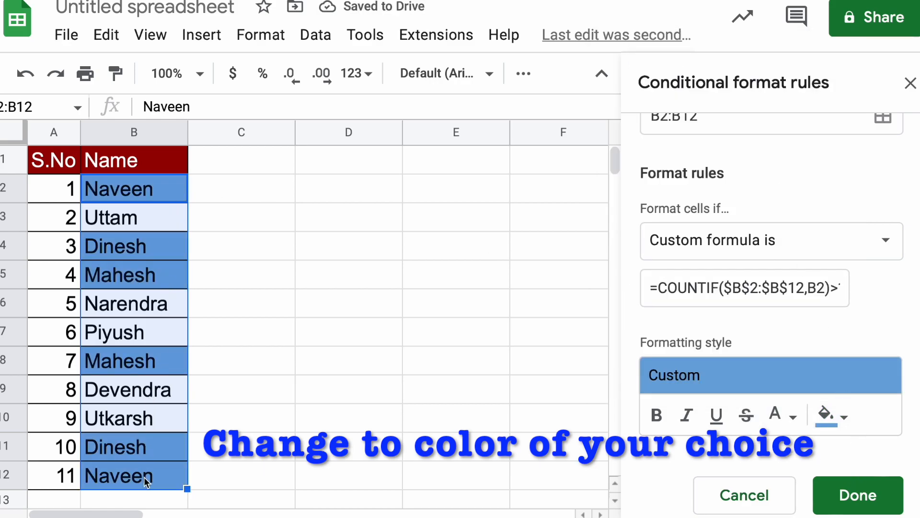
- Try a light purple fill for the rule's formatting style and return it to medium blue
click(830, 415)
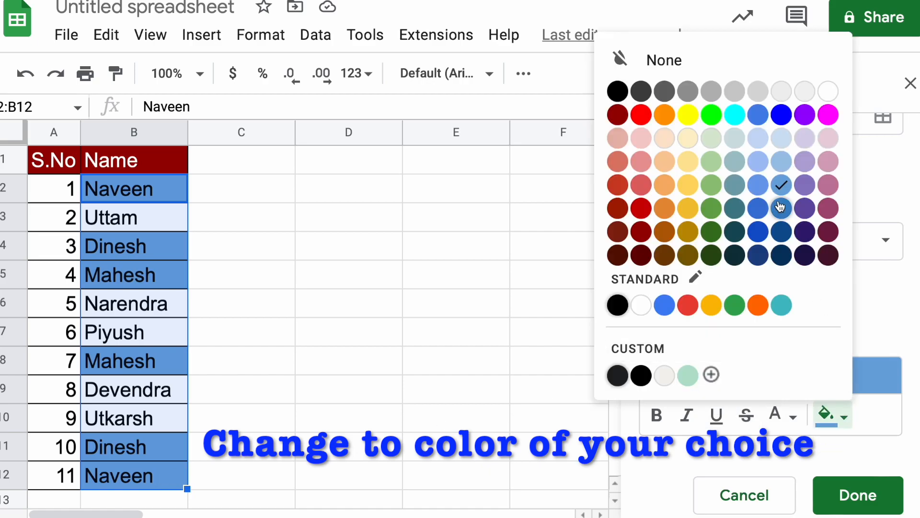
click(806, 159)
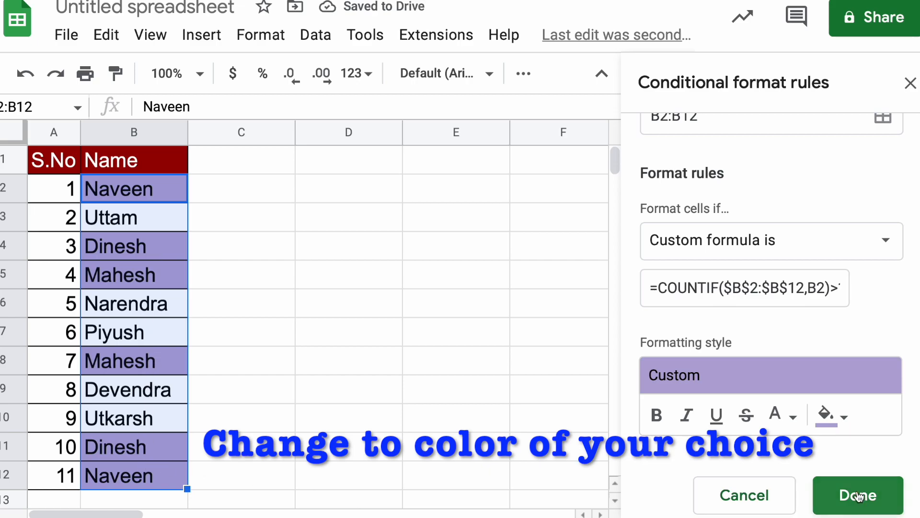
click(833, 424)
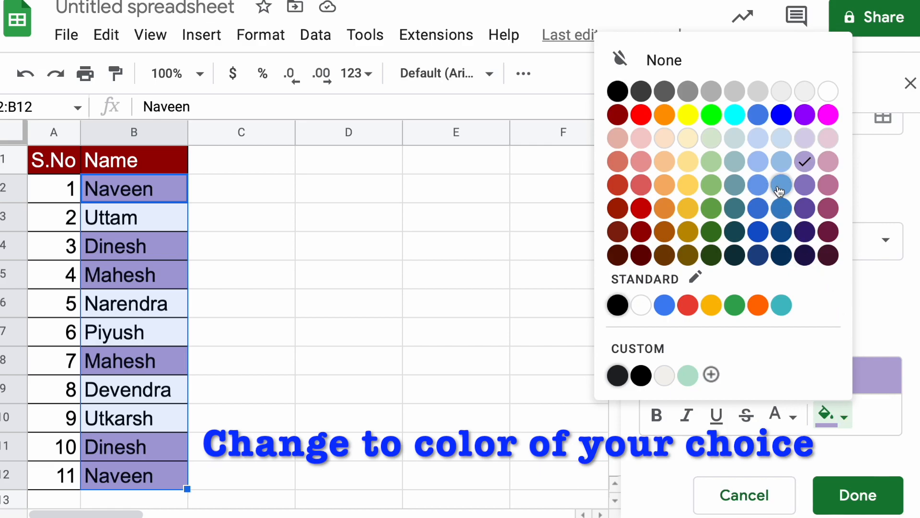
click(782, 190)
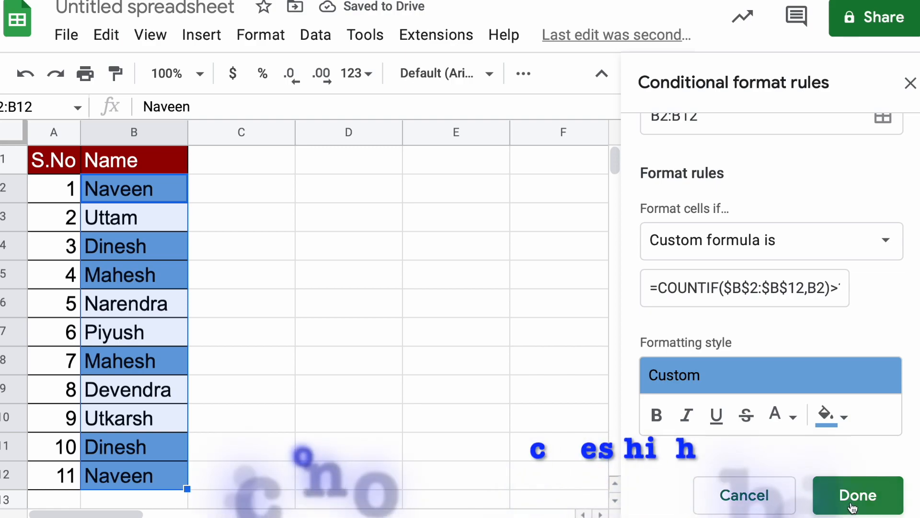
- Save the conditional formatting rule for B2:B12 and close the conditional format rules
scroll(853, 509, down, 1)
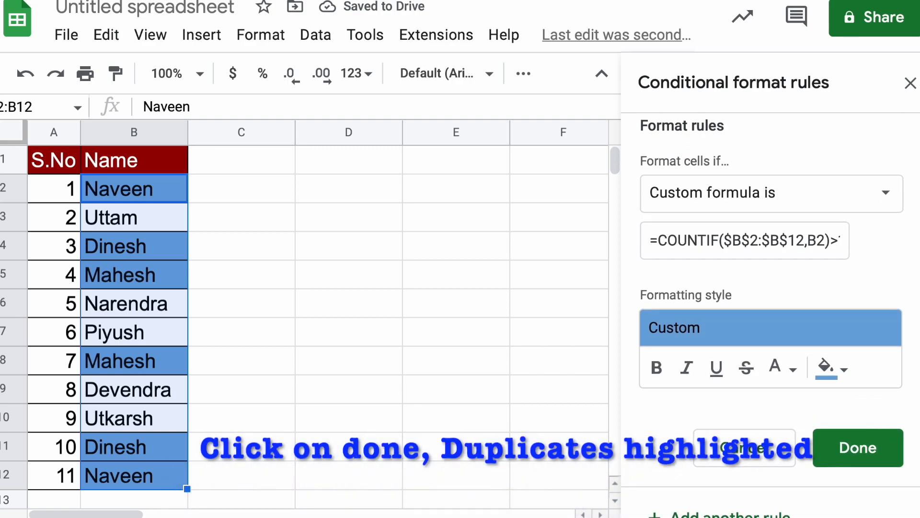
click(858, 453)
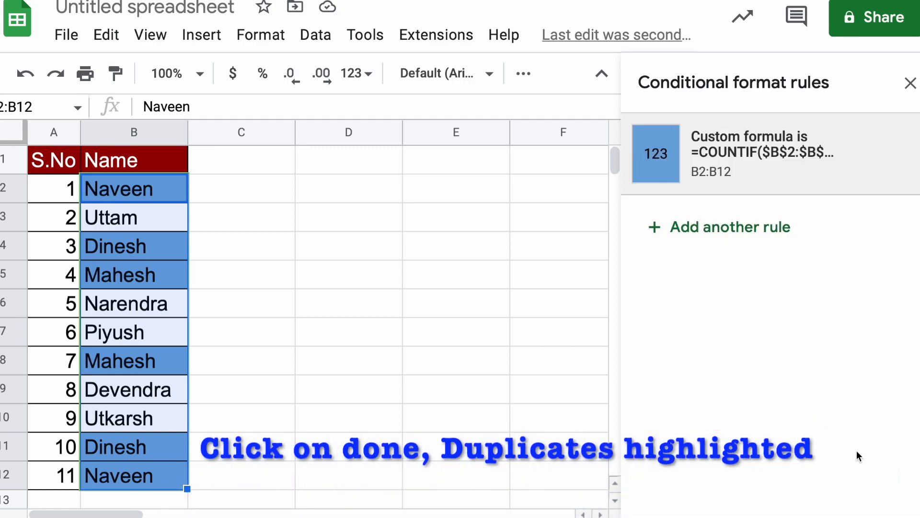
click(910, 83)
click(203, 258)
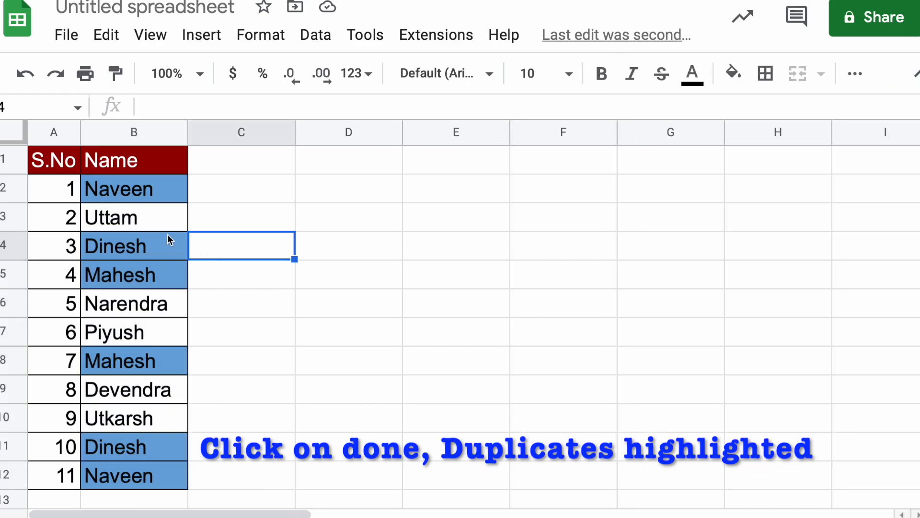
- Examine the names in B2:B12 to check which repeated entries the conditional formatting rule highlights
click(114, 183)
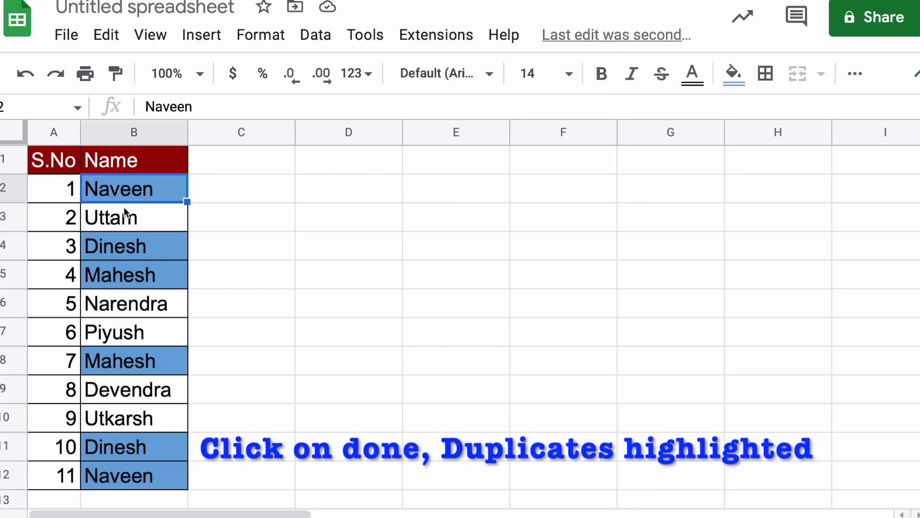
click(136, 476)
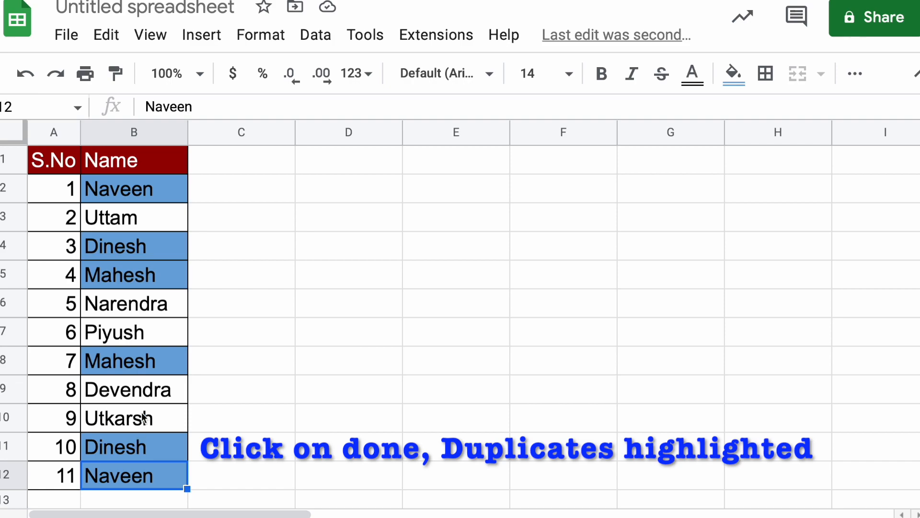
click(156, 247)
click(152, 281)
click(146, 359)
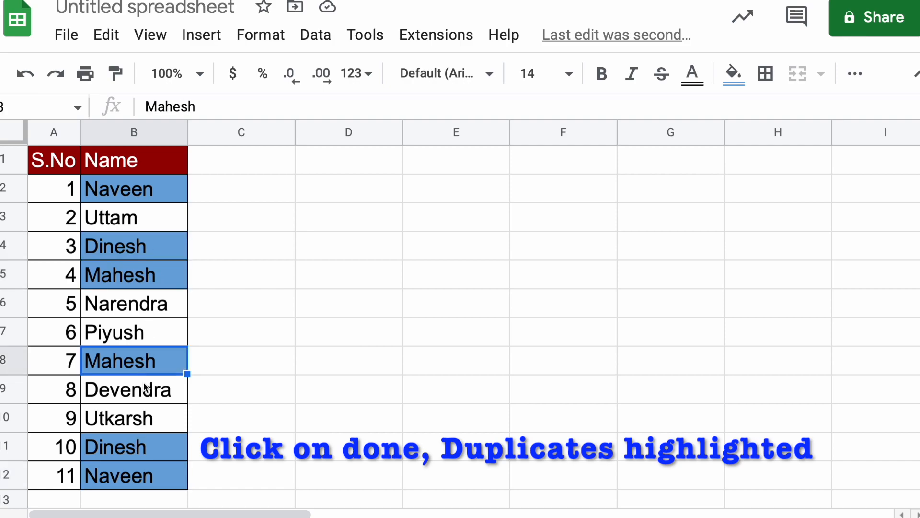
click(144, 421)
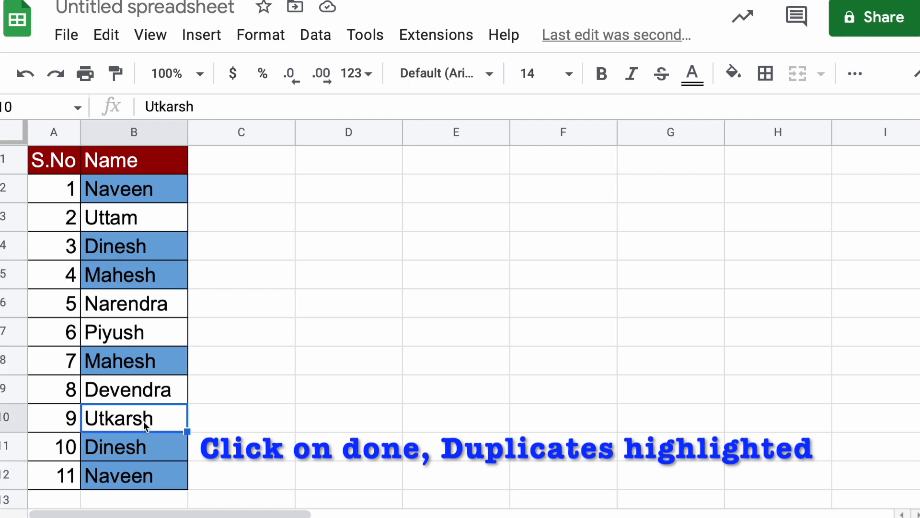
click(134, 448)
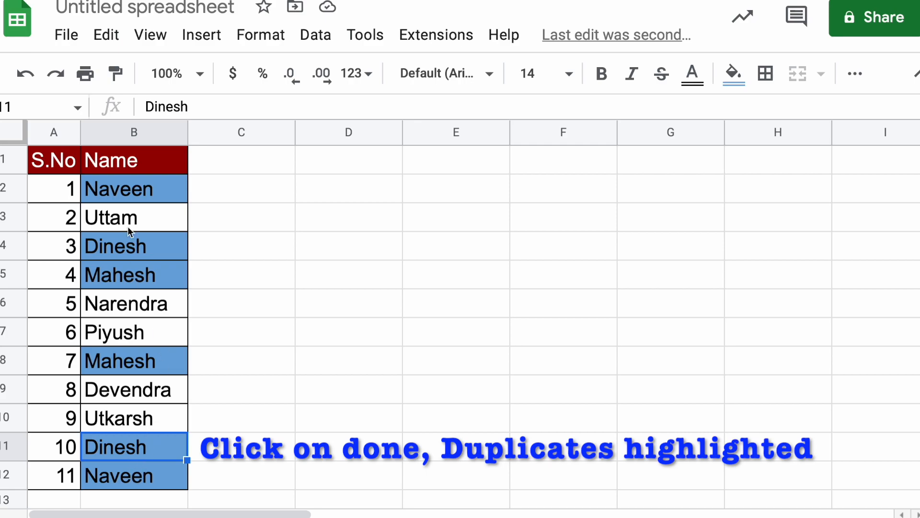
drag(130, 187, 136, 477)
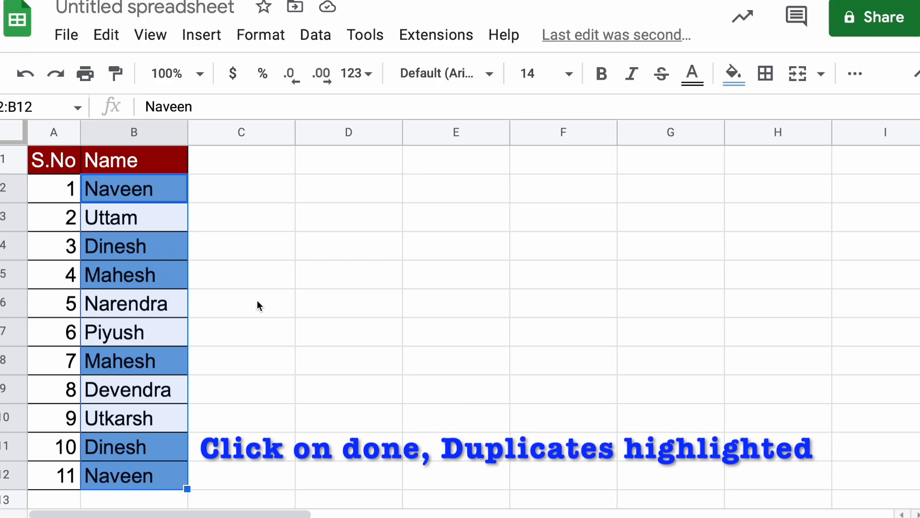
click(518, 274)
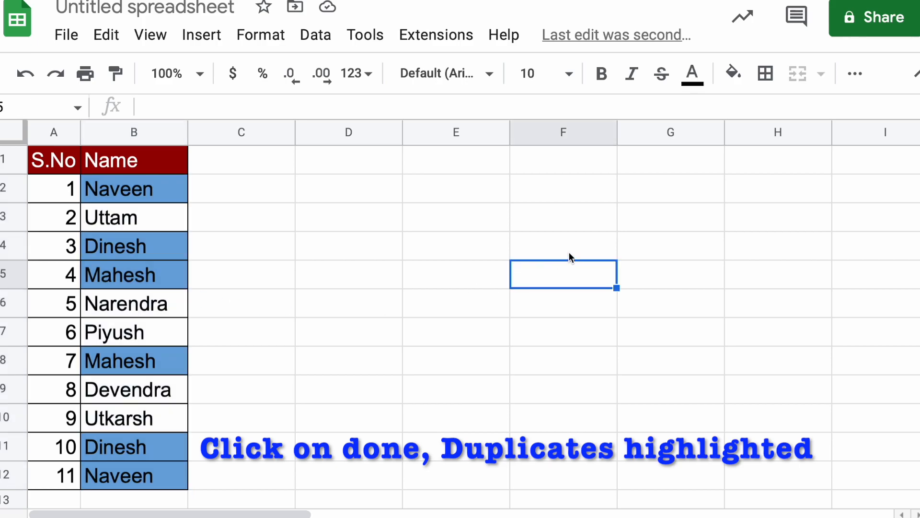